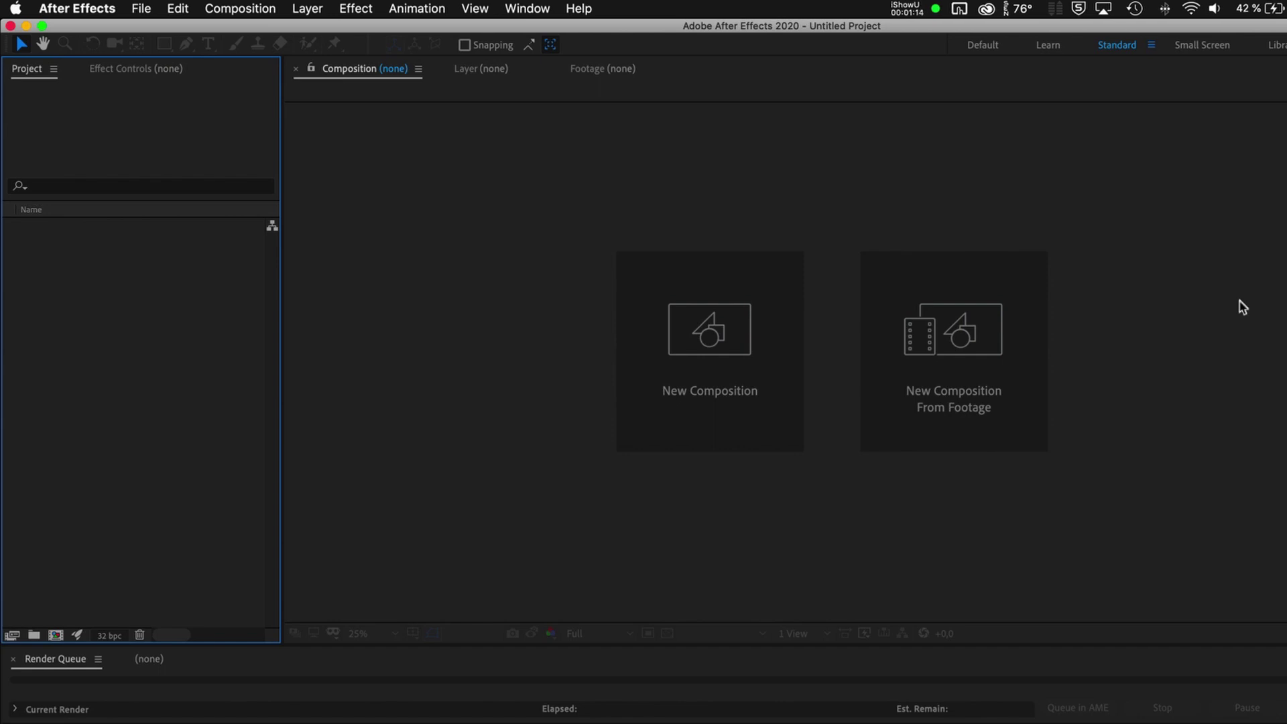
# Review the After Effects Video Preview preferences, untick the Adobe DV output device, and cancel.
pyautogui.click(79, 8)
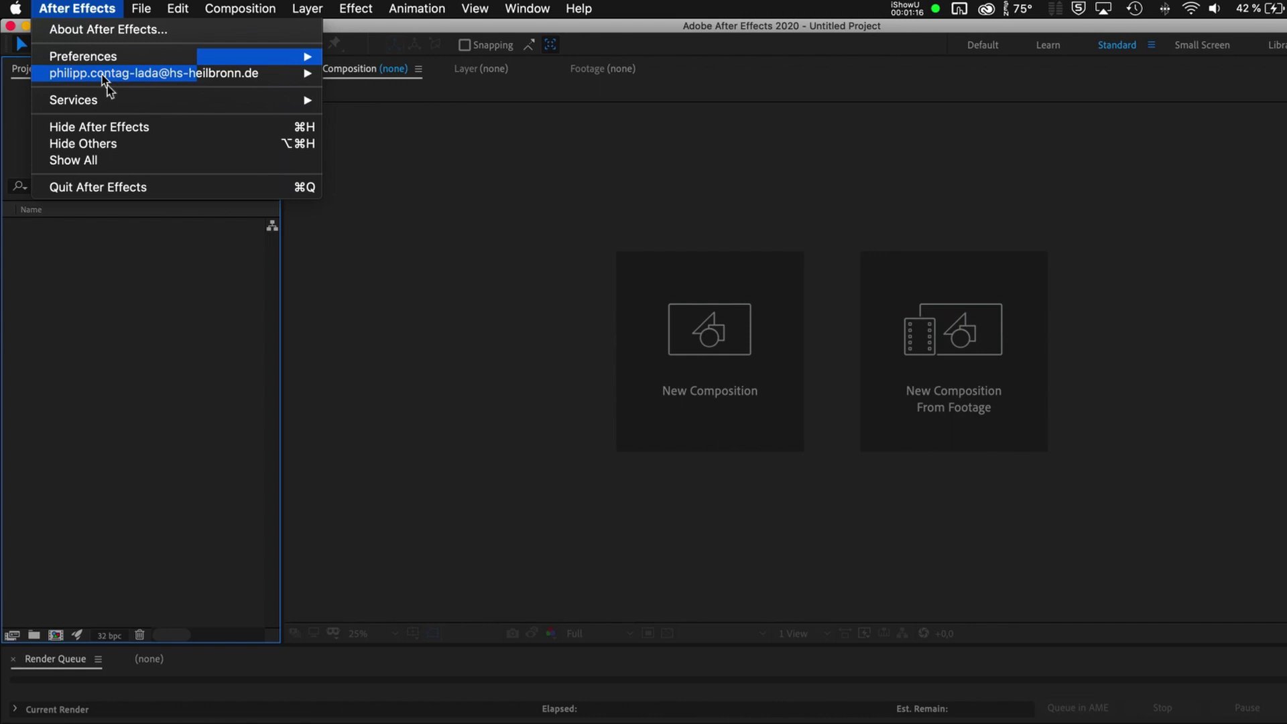
pyautogui.moveTo(82, 57)
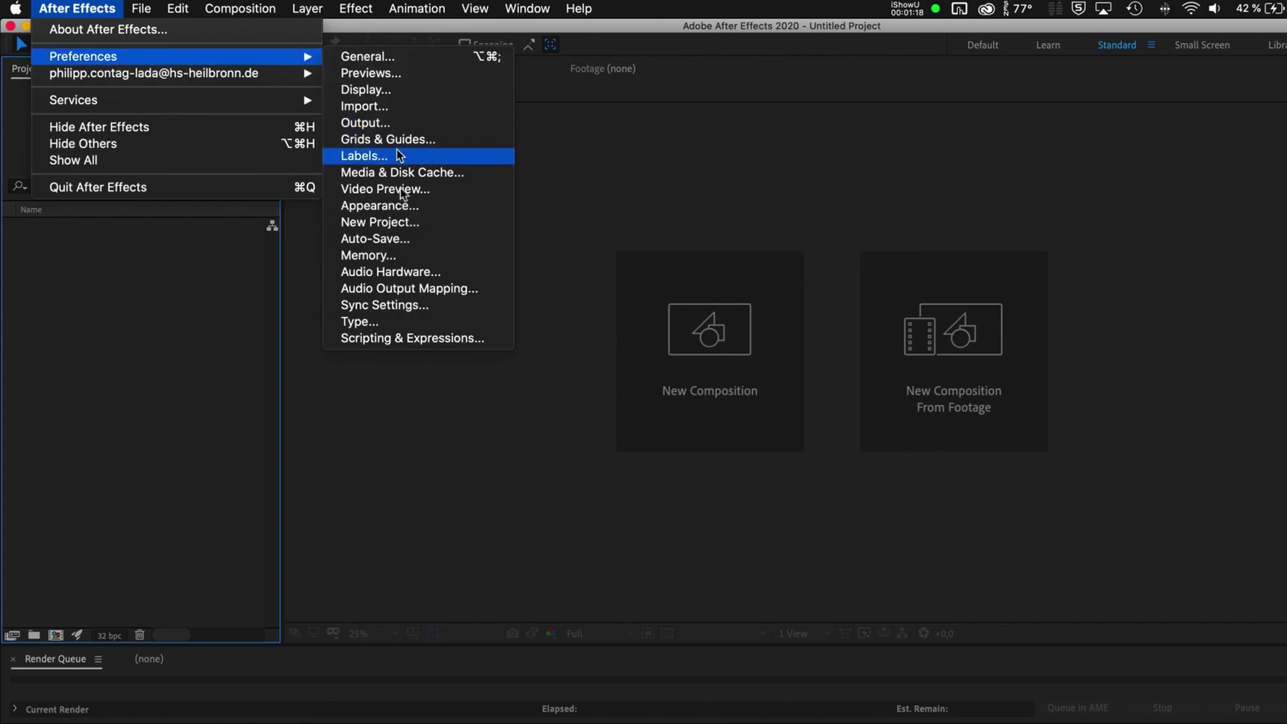
pyautogui.click(400, 189)
pyautogui.click(405, 199)
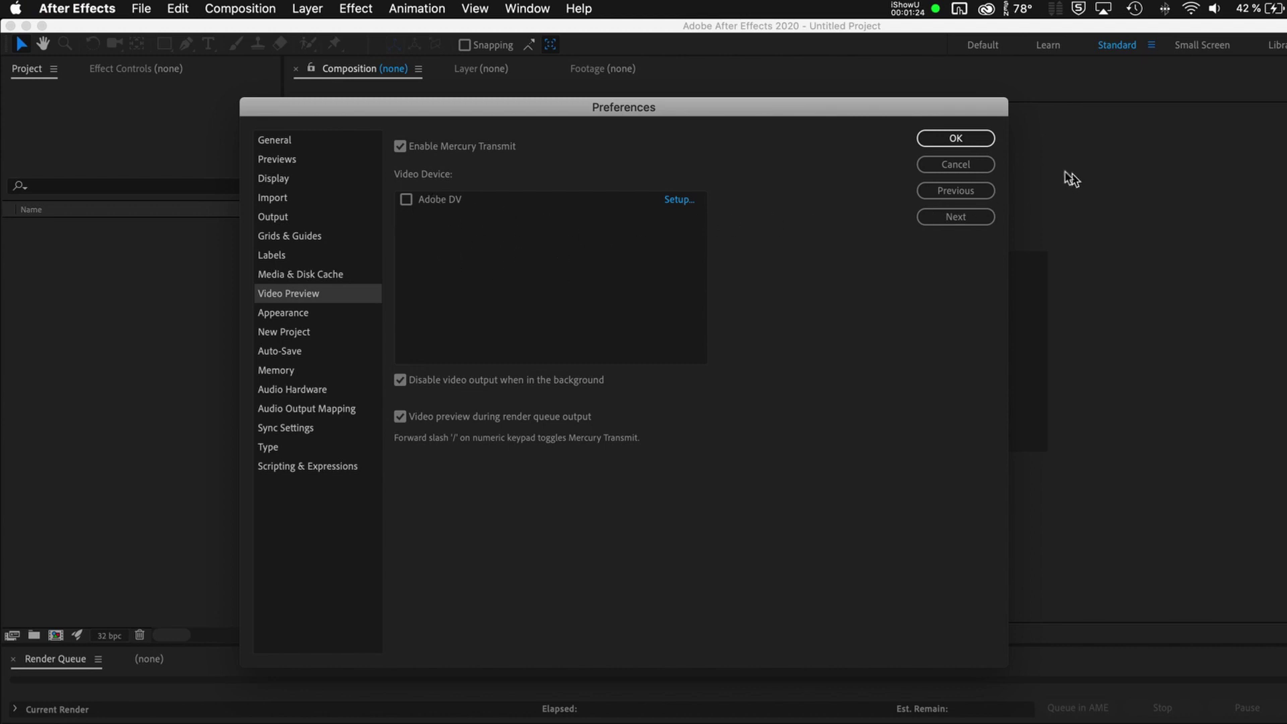
pyautogui.click(983, 166)
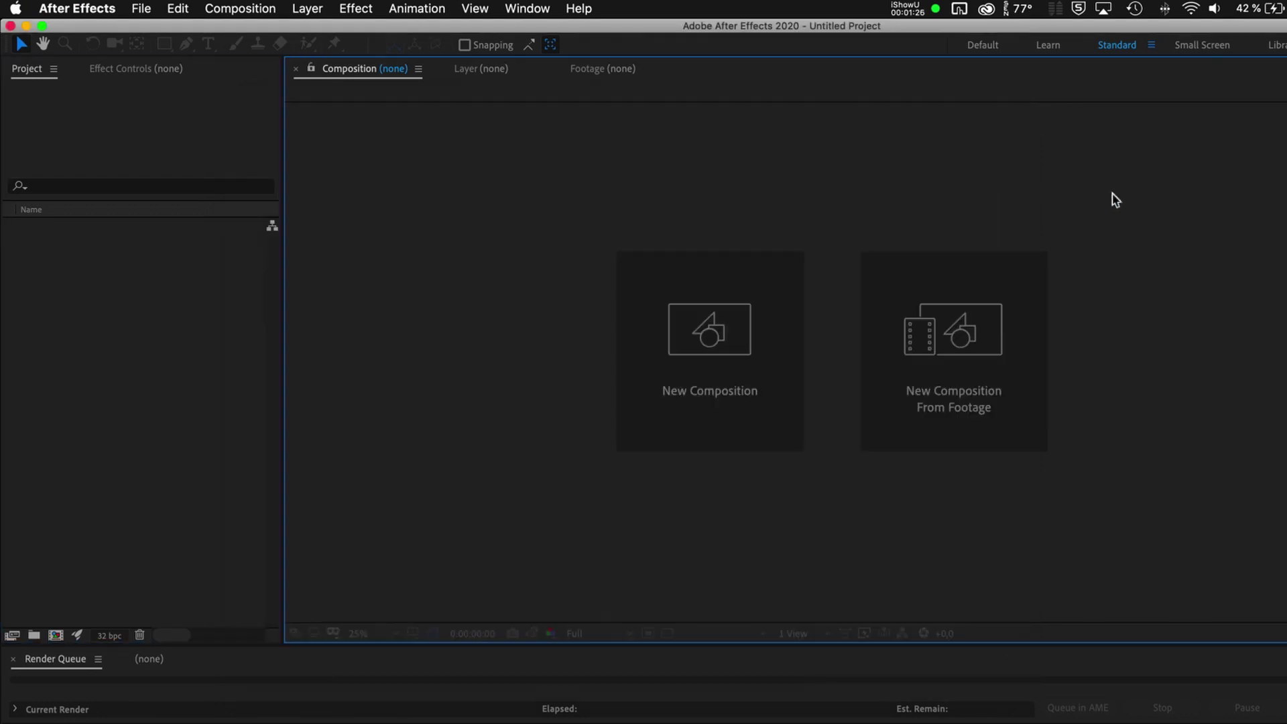
# Switch to System Preferences Displays and bring up the arrangement view for the built-in display and PPX4835.
pyautogui.press('super+Tab')
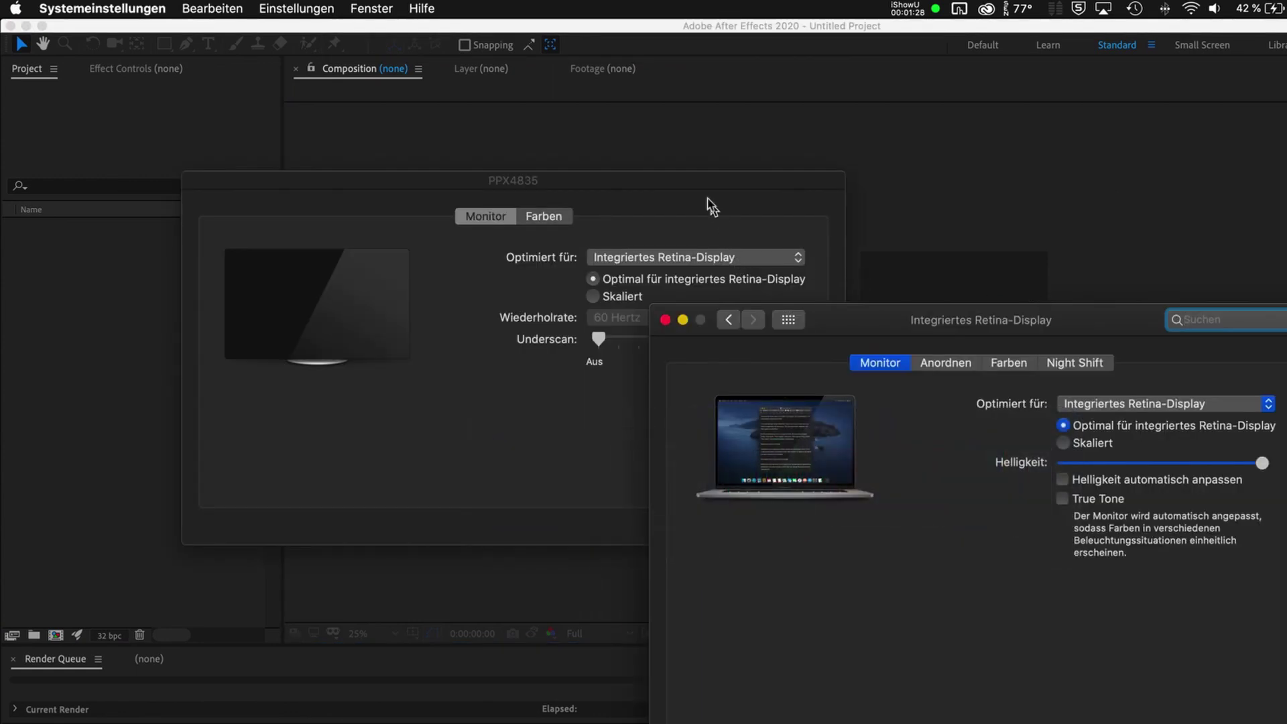
pyautogui.click(612, 177)
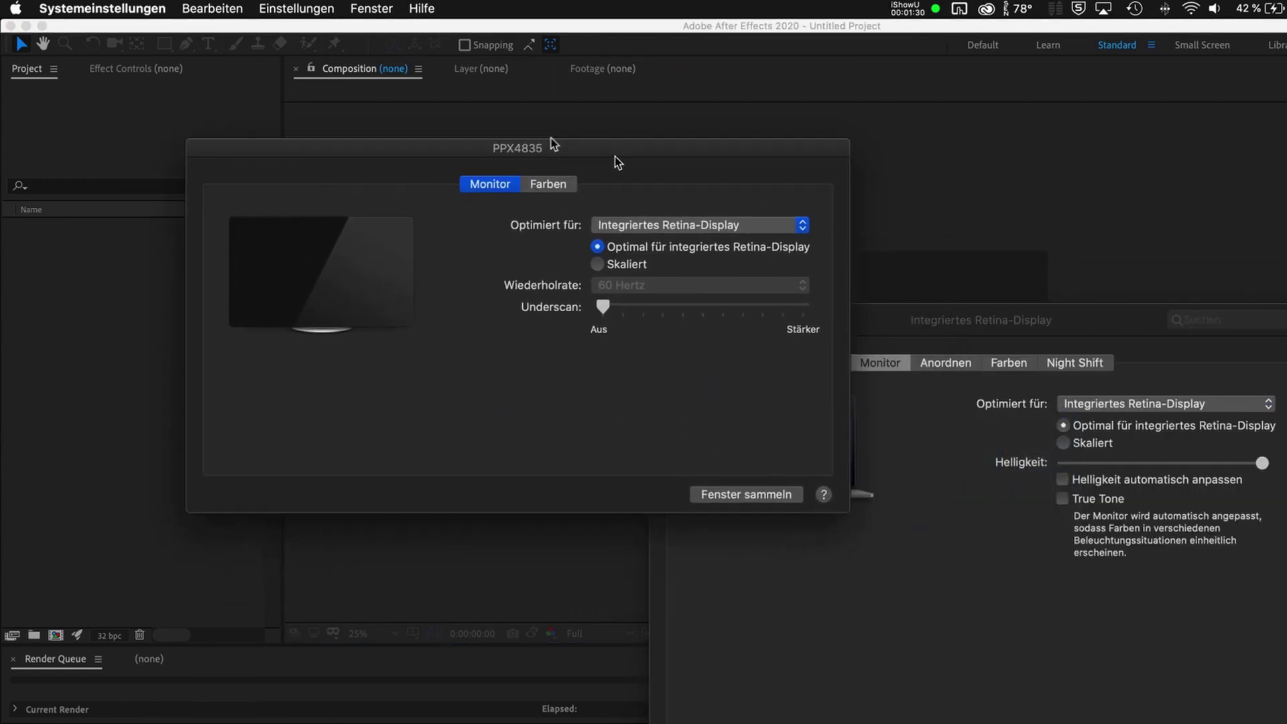
pyautogui.moveTo(612, 191)
pyautogui.mouseDown()
pyautogui.moveTo(540, 150)
pyautogui.moveTo(575, 143)
pyautogui.mouseUp()
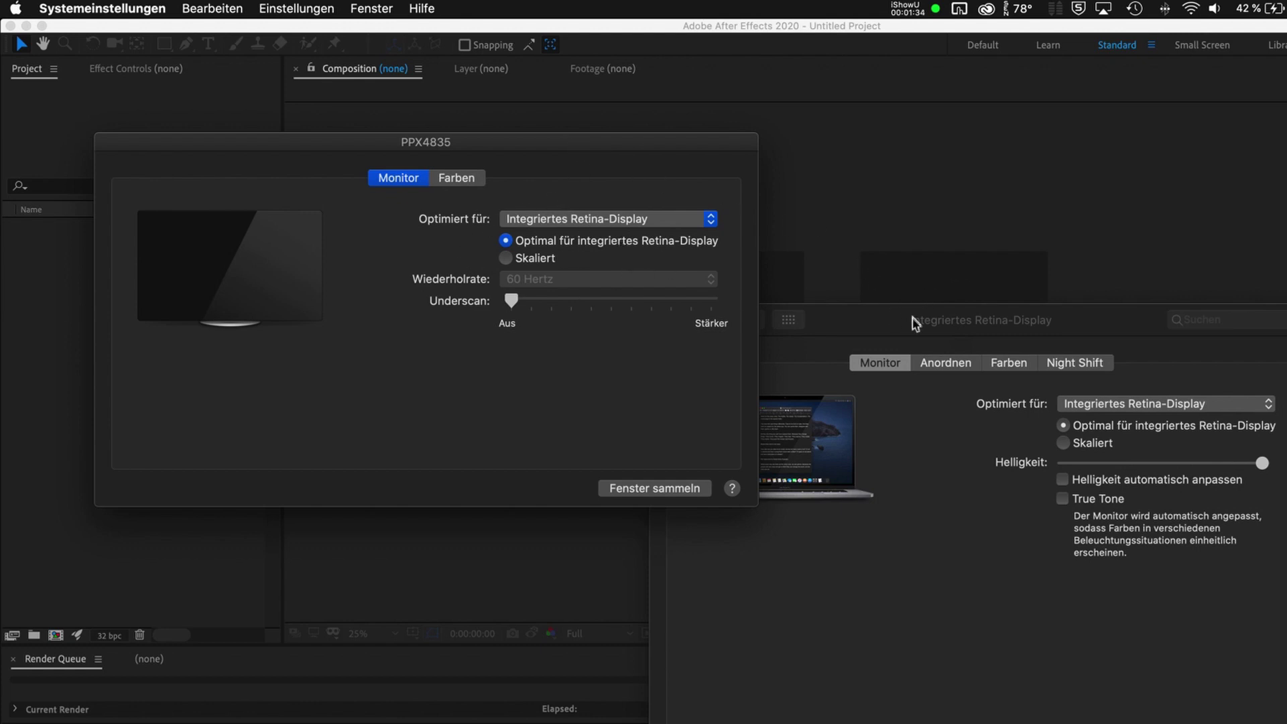
pyautogui.moveTo(913, 322); pyautogui.dragTo(909, 210)
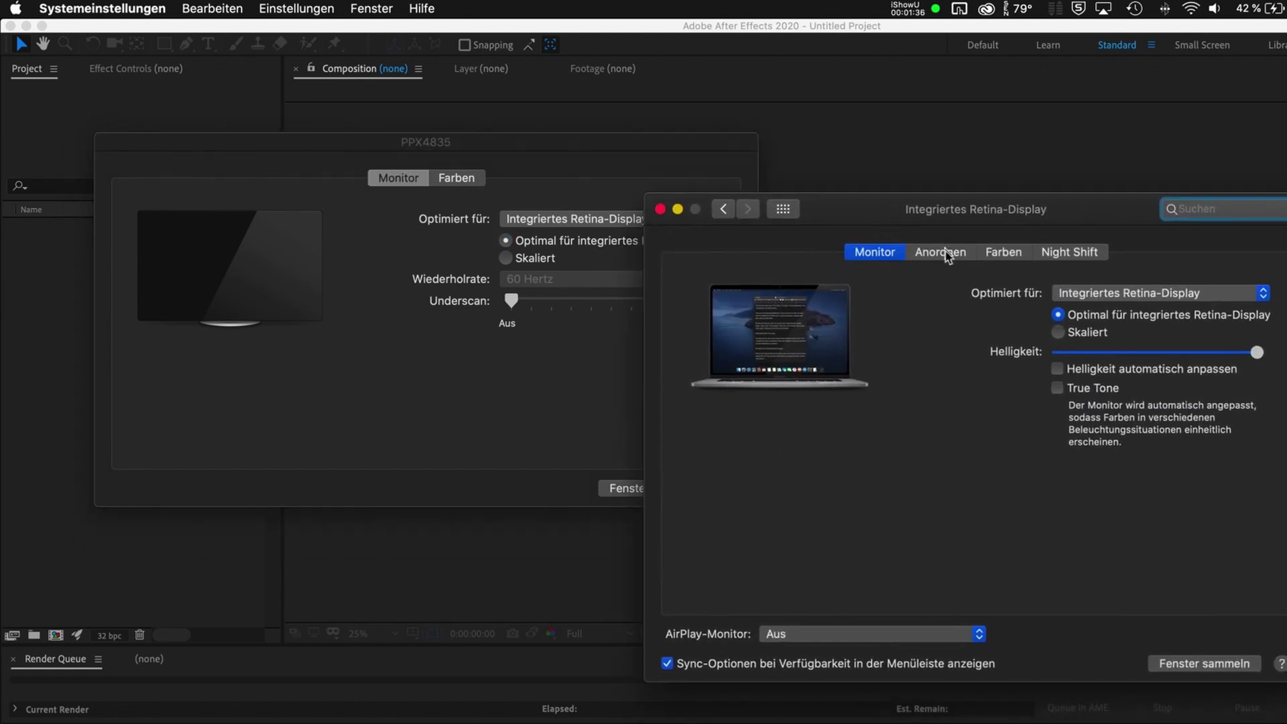
pyautogui.click(945, 252)
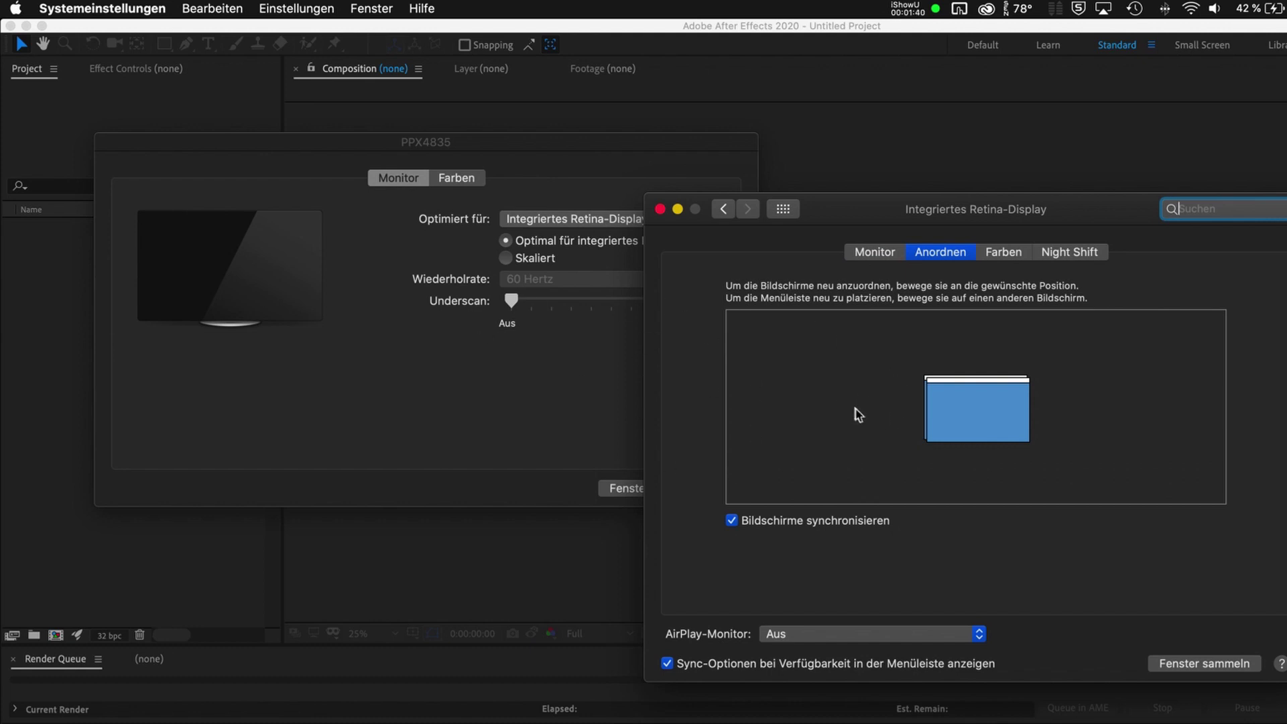
pyautogui.moveTo(860, 211); pyautogui.dragTo(722, 223)
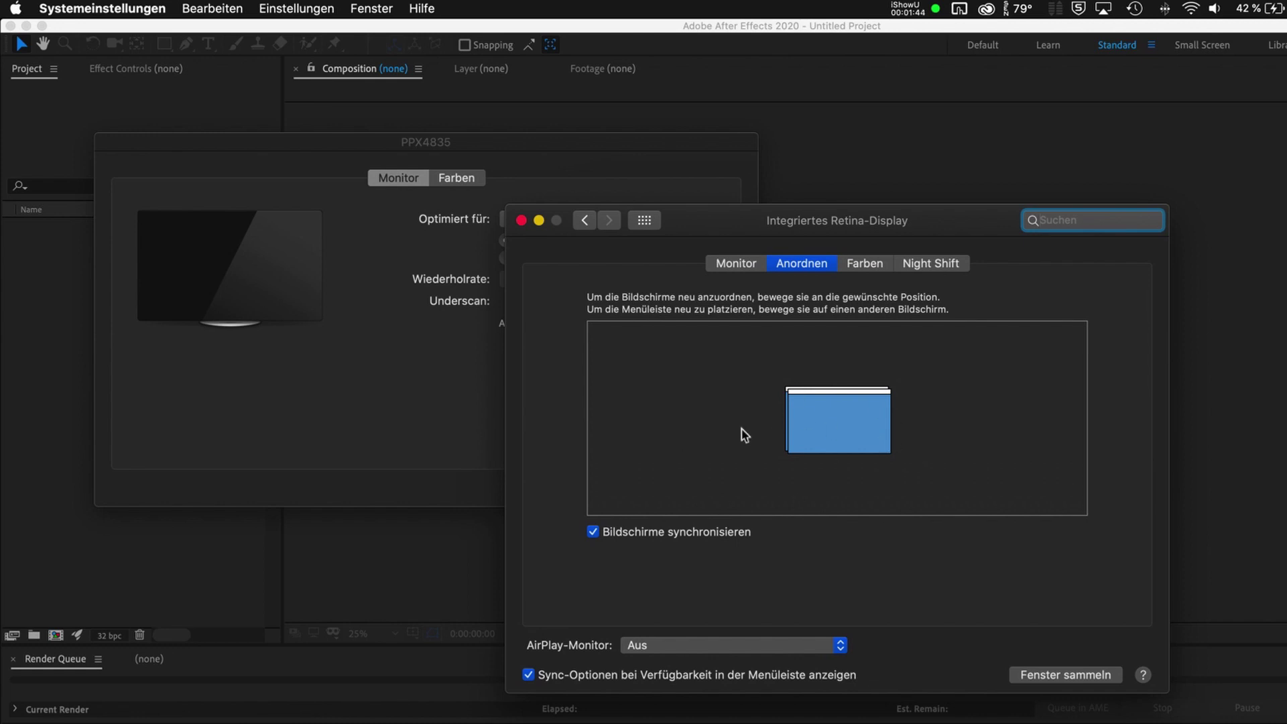
# Turn off Bildschirme synchronisieren so the displays are separate, then quit System Preferences.
pyautogui.click(594, 534)
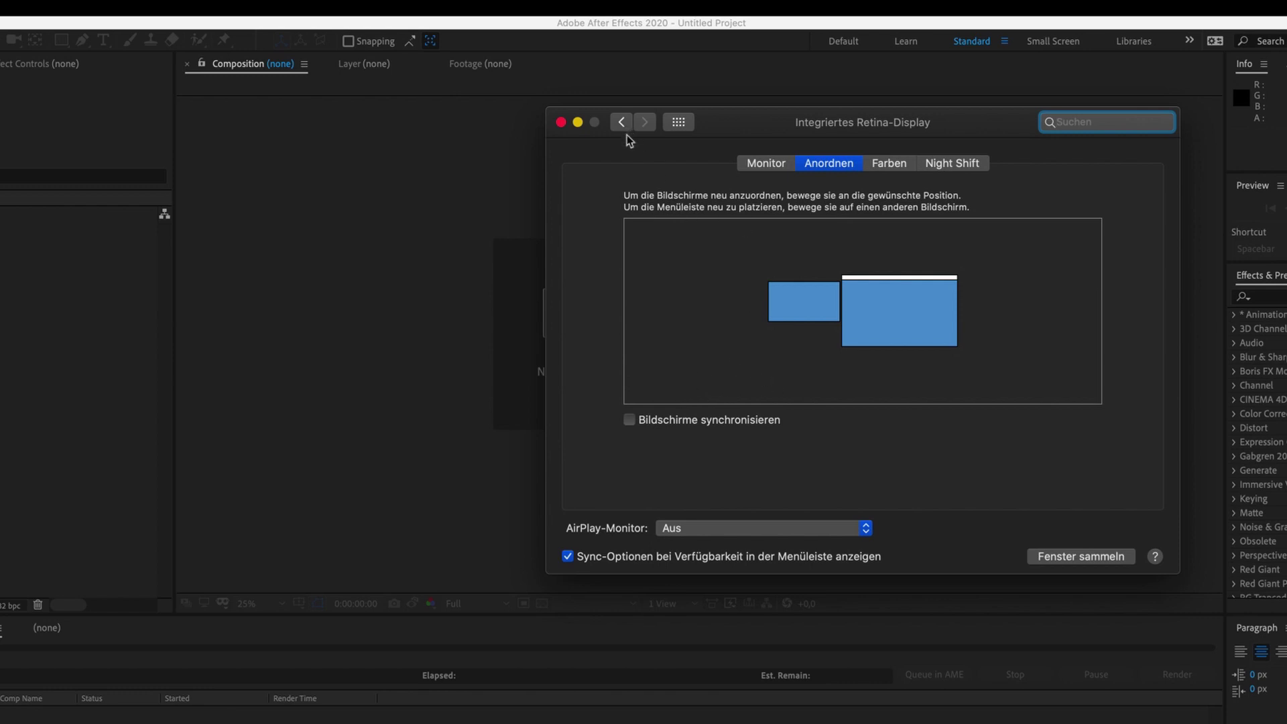
pyautogui.press('super+q')
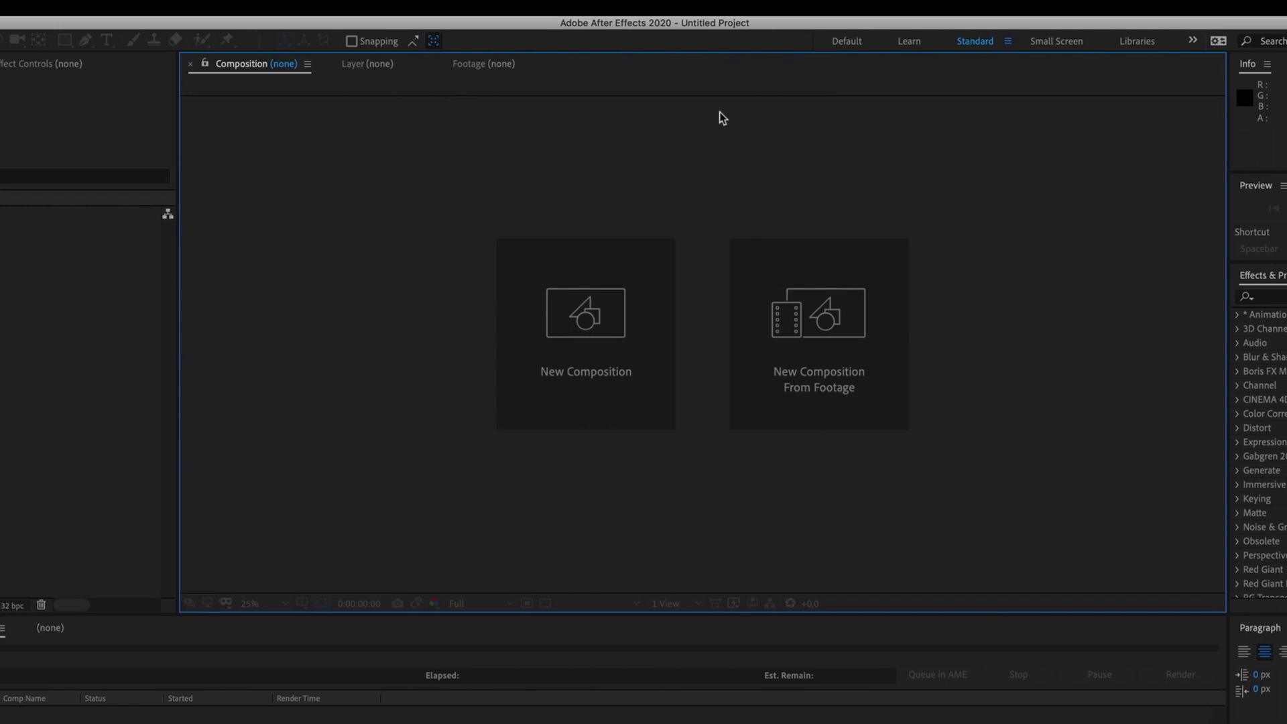
# Show the After Effects Preferences submenu with the Video Preview entry.
pyautogui.click(29, 3)
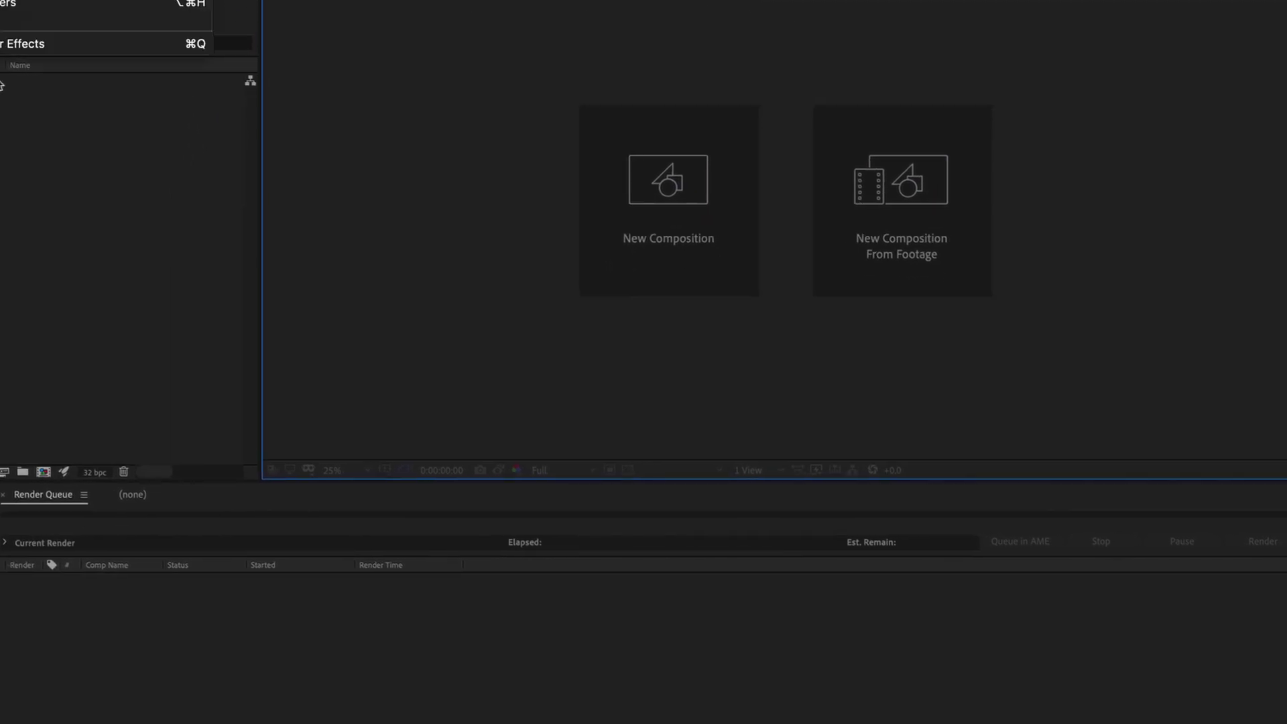
pyautogui.moveTo(60, 3)
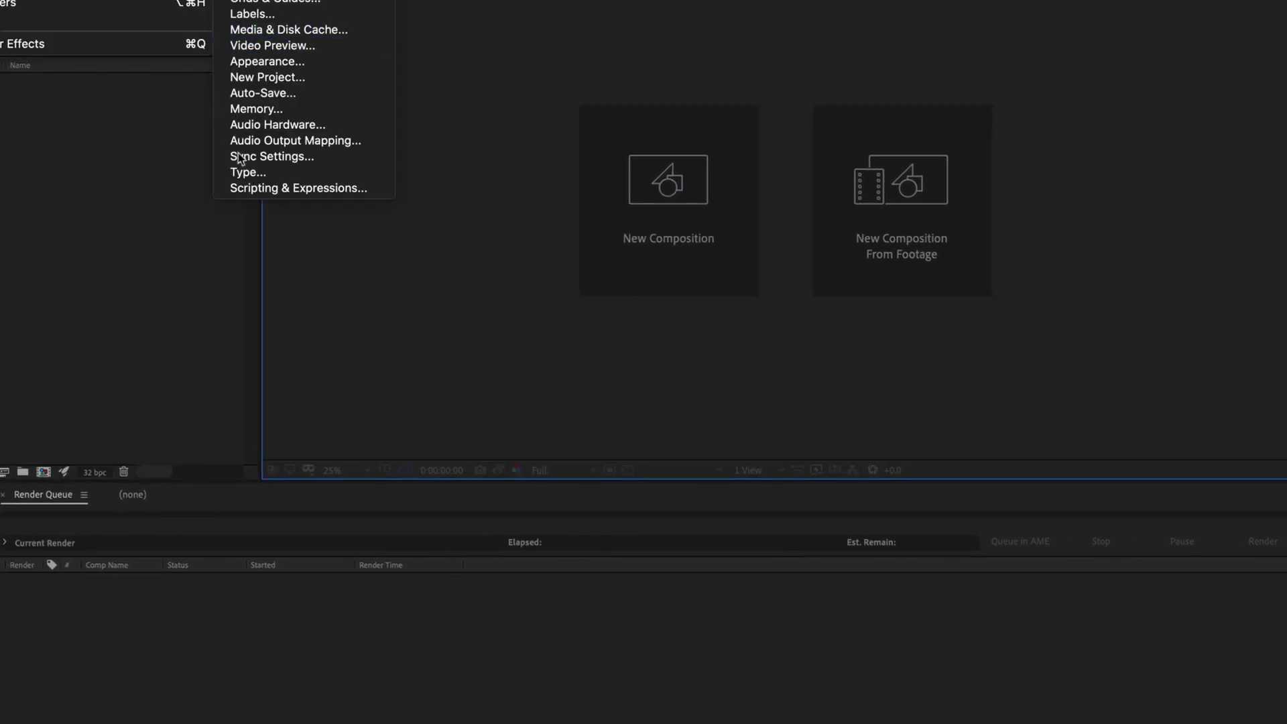
pyautogui.click(240, 159)
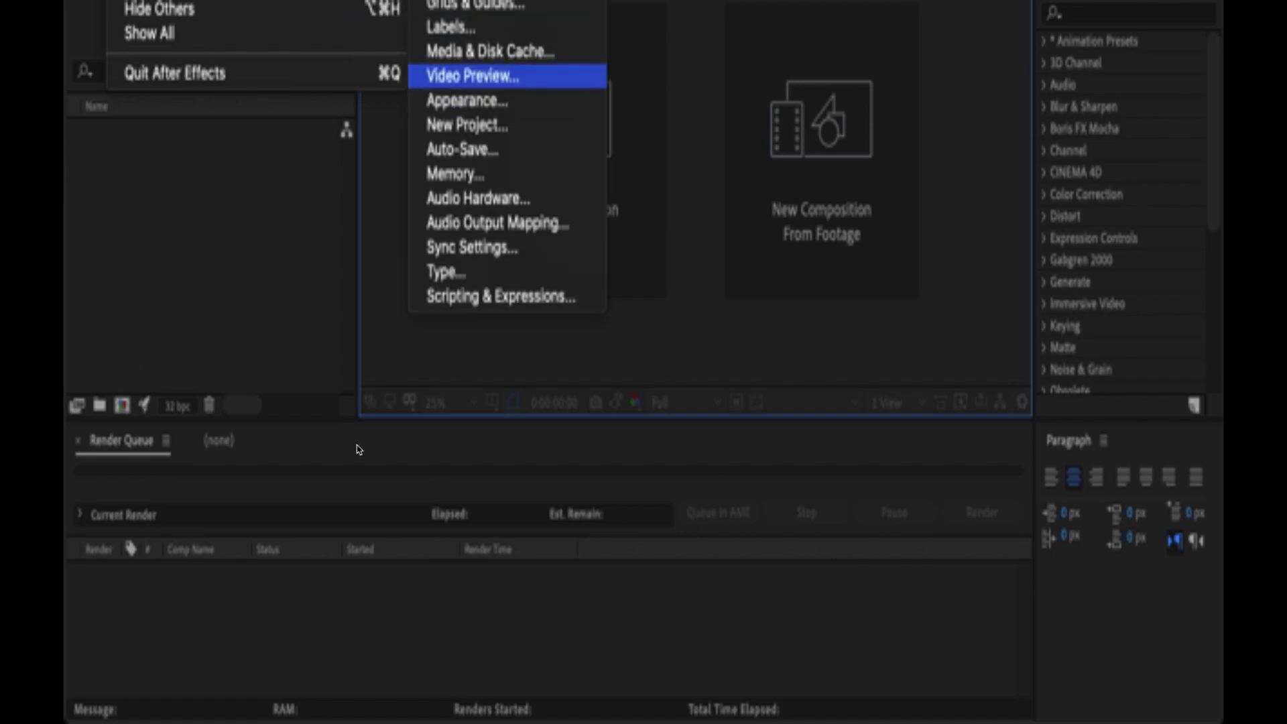
# Check the Video Device list in Video Preview preferences and dismiss the dialog.
pyautogui.press('Return')
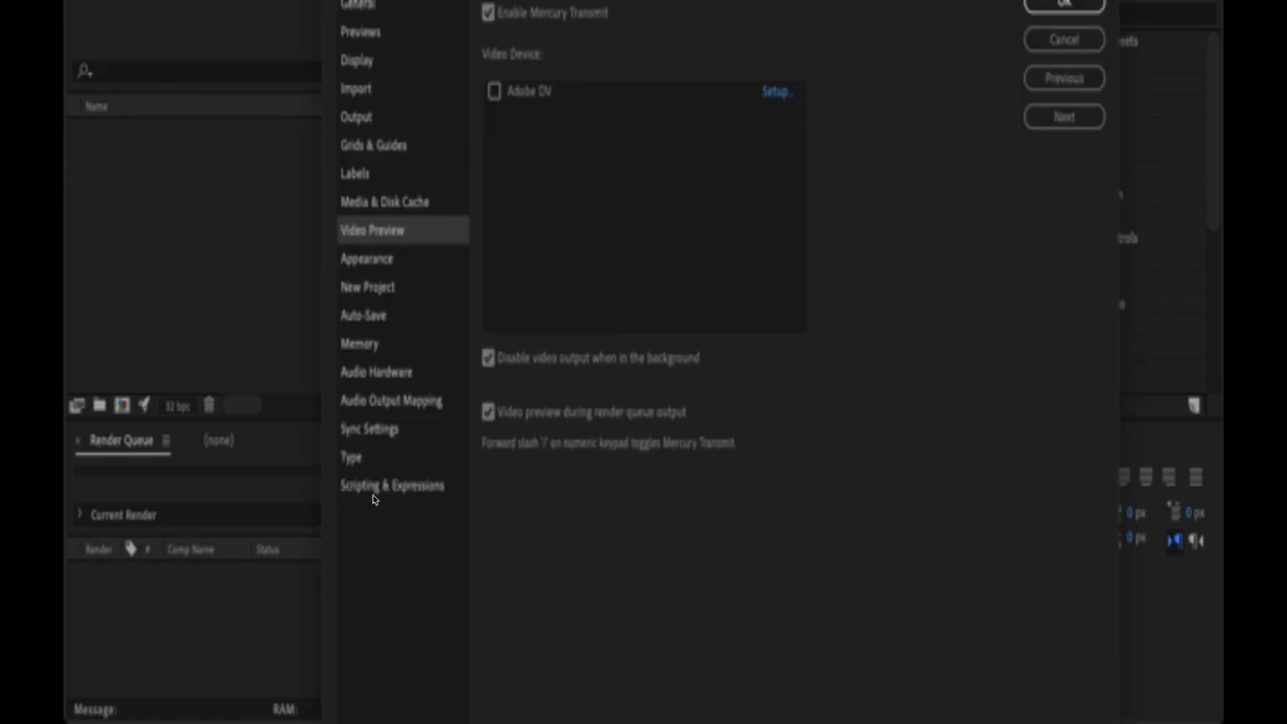
pyautogui.press('Escape')
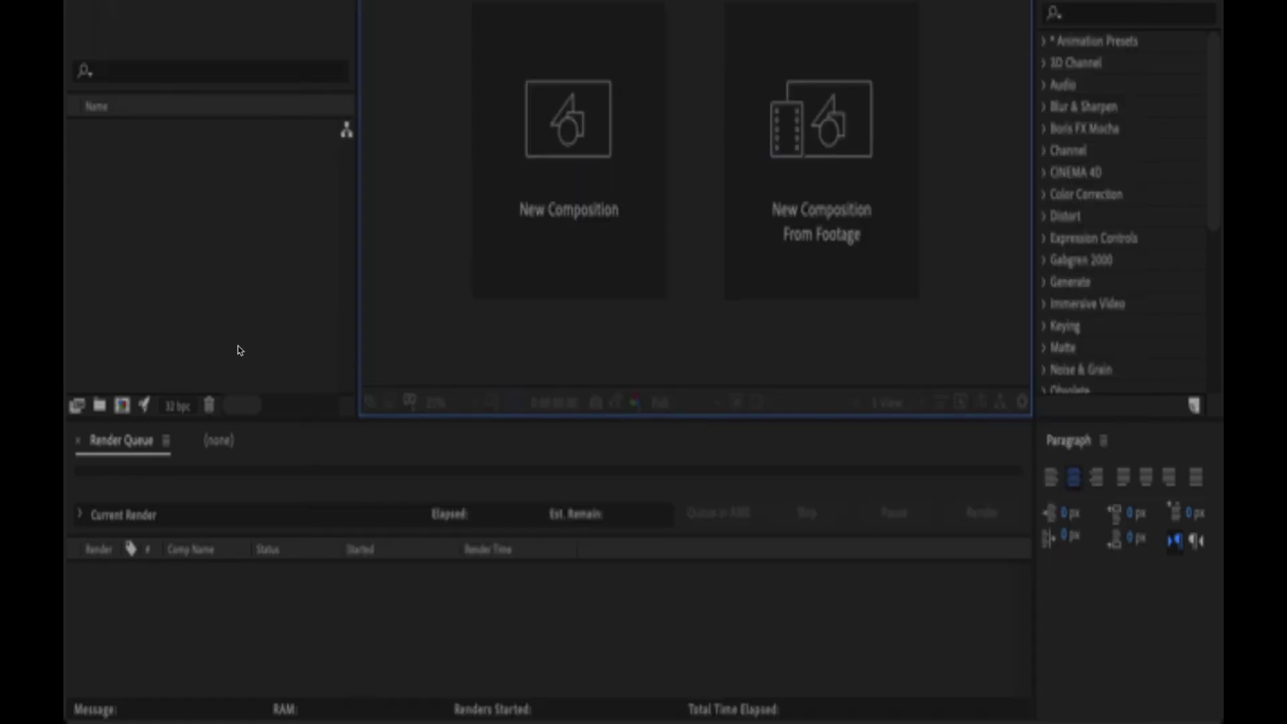